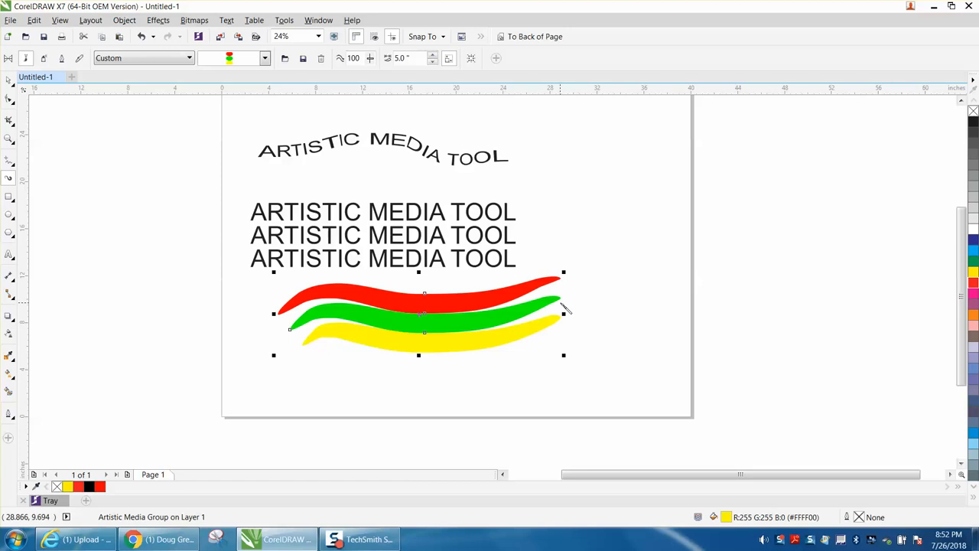
Step: Delete the red, green and yellow stroke, and paint a stroke below the straight text using the three-line "ARTISTIC MEDIA TOOL" custom brush
key(Delete)
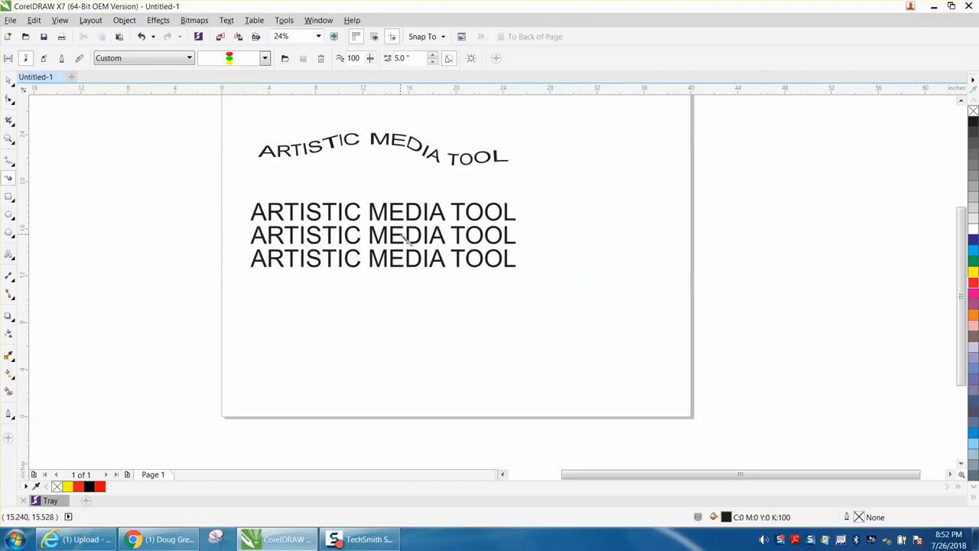
click(8, 81)
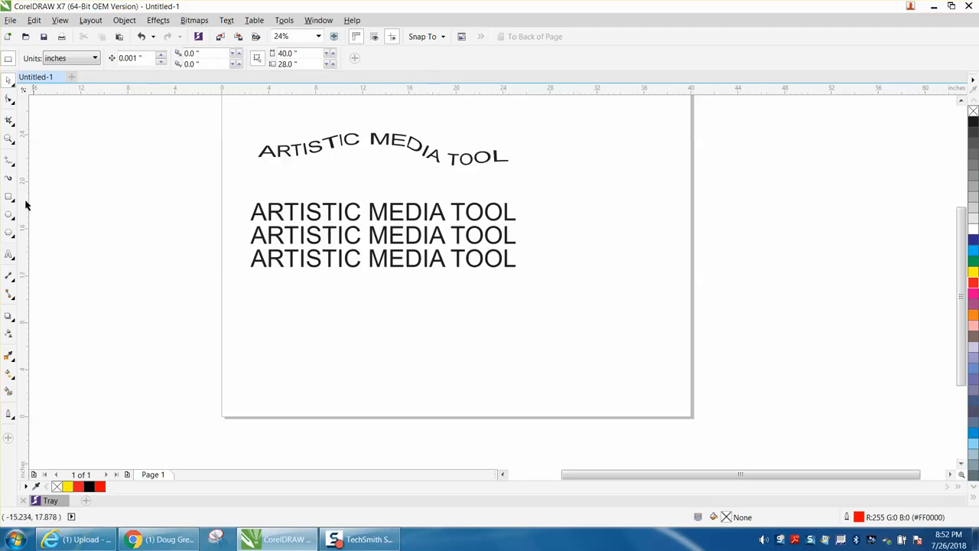
click(8, 178)
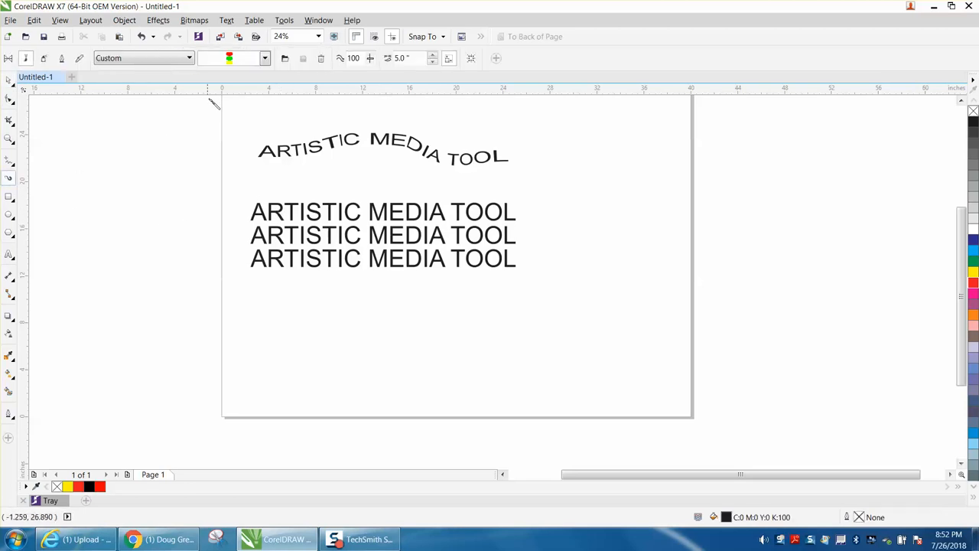
click(266, 59)
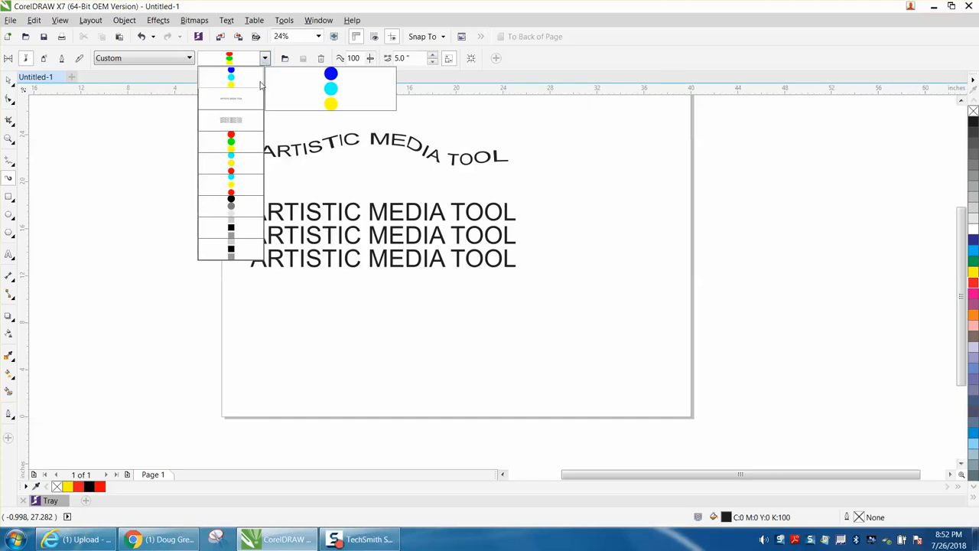
click(239, 126)
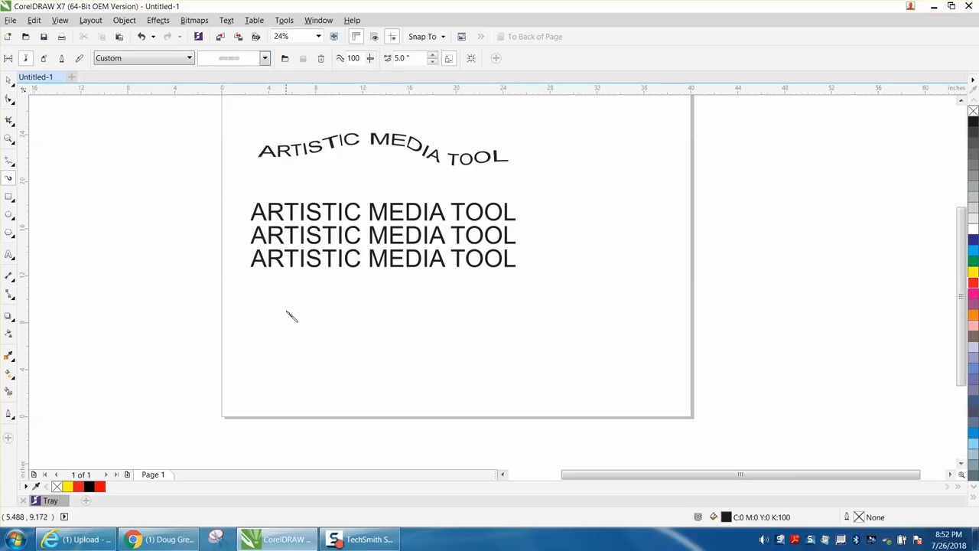
mouse_move(284, 351)
mouse_down()
mouse_move(526, 336)
mouse_move(538, 347)
mouse_up()
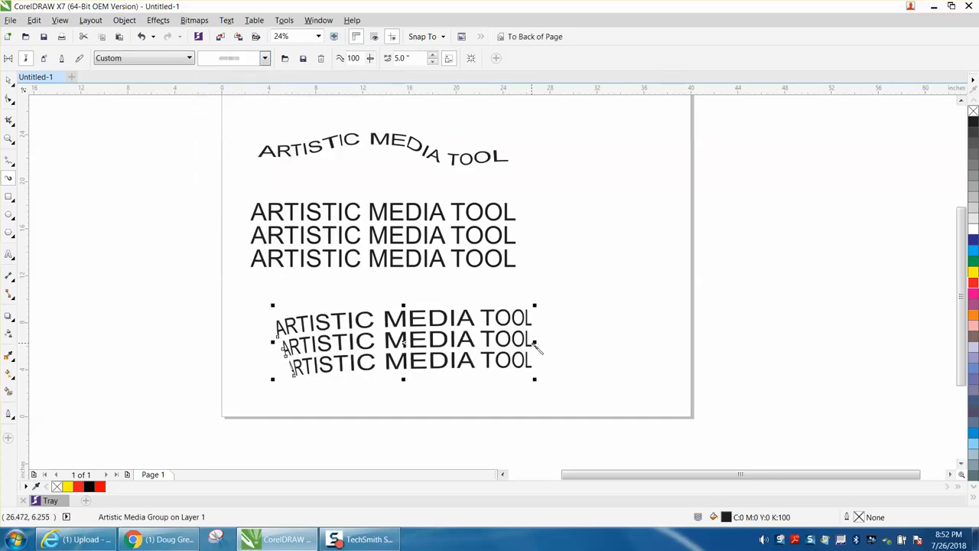
Step: Paint two more three-line text strokes beyond the page's right edge, and delete the upper, wavy one
mouse_move(579, 289)
mouse_down()
mouse_move(611, 243)
mouse_move(697, 272)
mouse_move(760, 190)
mouse_up()
mouse_move(617, 381)
mouse_down()
mouse_move(645, 389)
mouse_move(918, 244)
mouse_move(914, 280)
mouse_up()
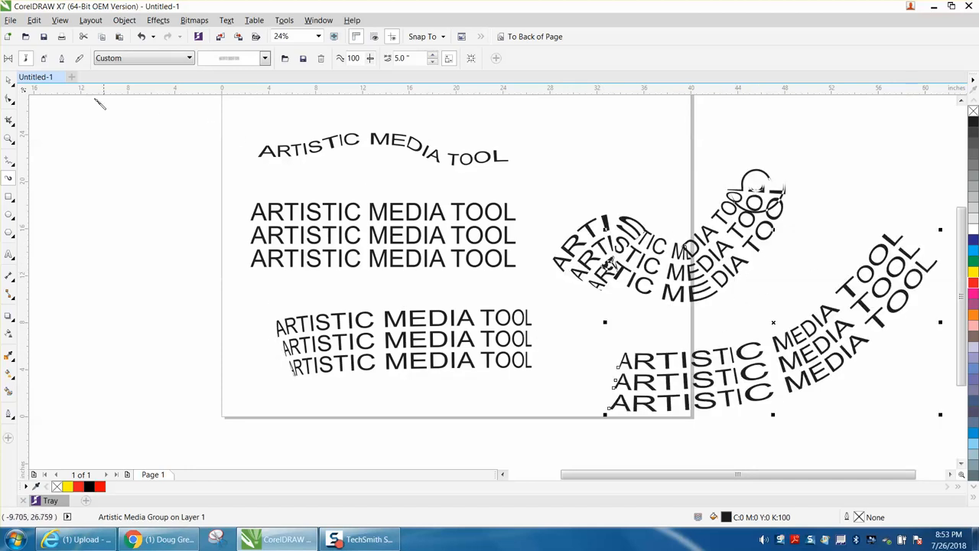
click(645, 228)
key(Delete)
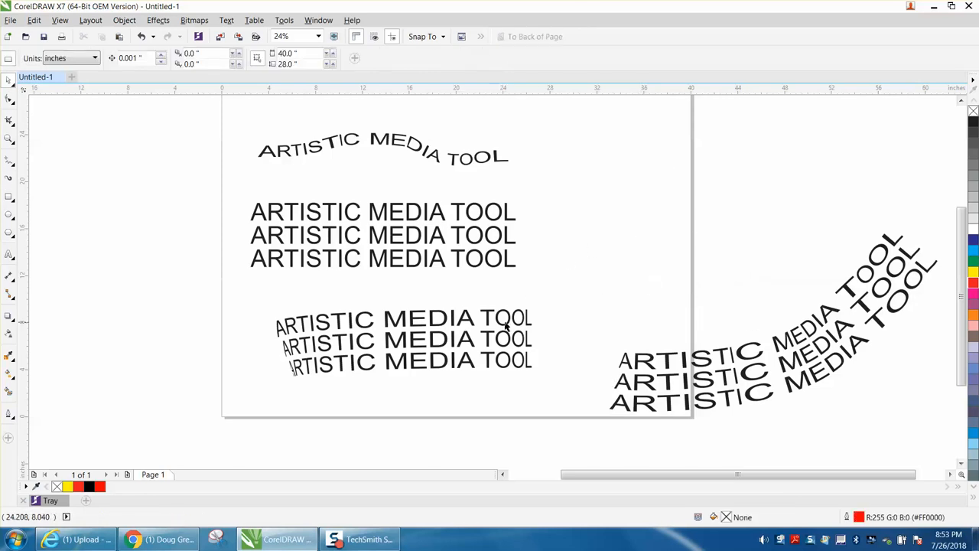
Step: Paint two strokes across the page's right edge with the single-line "ARTISTIC MEDIA TOOL" custom brush, above the remaining three-line stroke
click(9, 178)
click(264, 60)
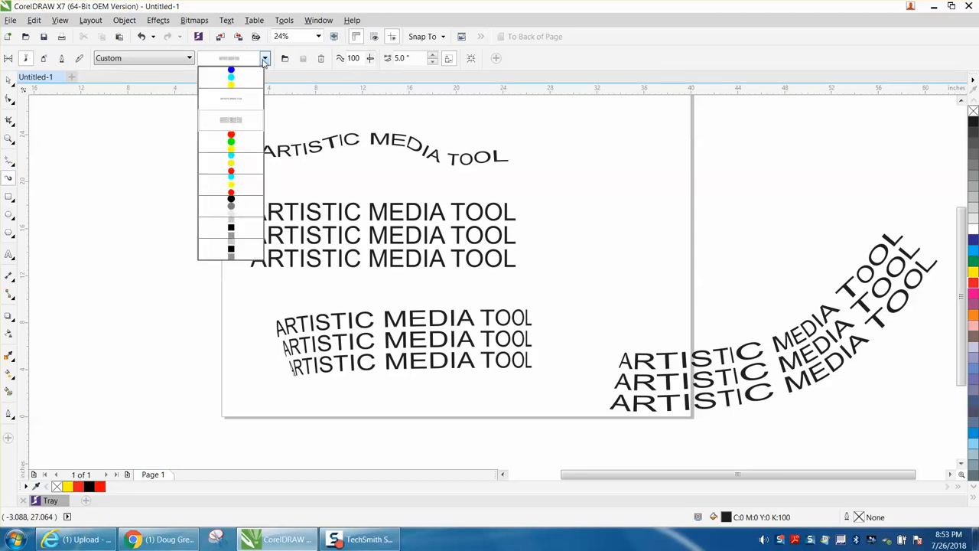
click(233, 105)
mouse_move(545, 174)
mouse_down()
mouse_move(679, 175)
mouse_move(686, 159)
mouse_move(738, 150)
mouse_move(784, 169)
mouse_move(866, 174)
mouse_up()
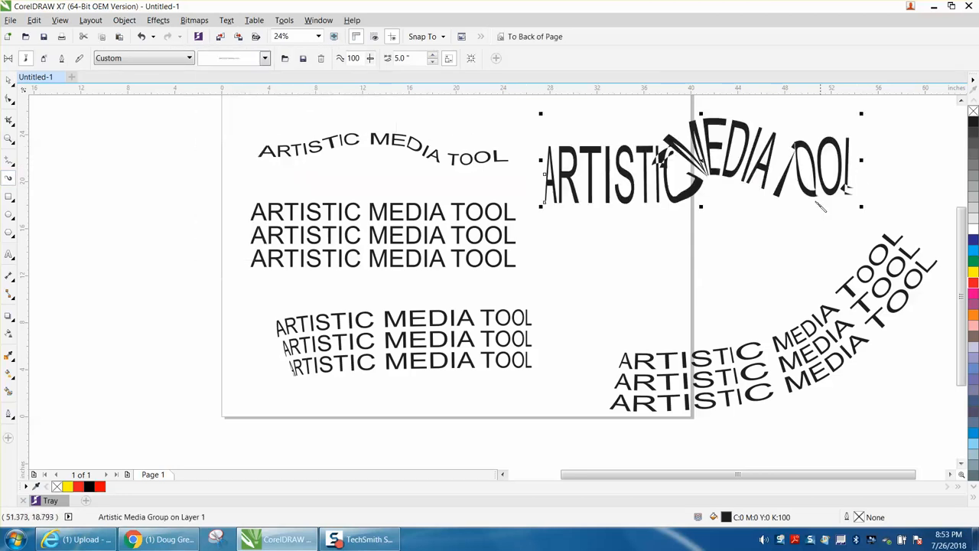
mouse_move(560, 283)
mouse_down()
mouse_move(784, 252)
mouse_move(804, 261)
mouse_up()
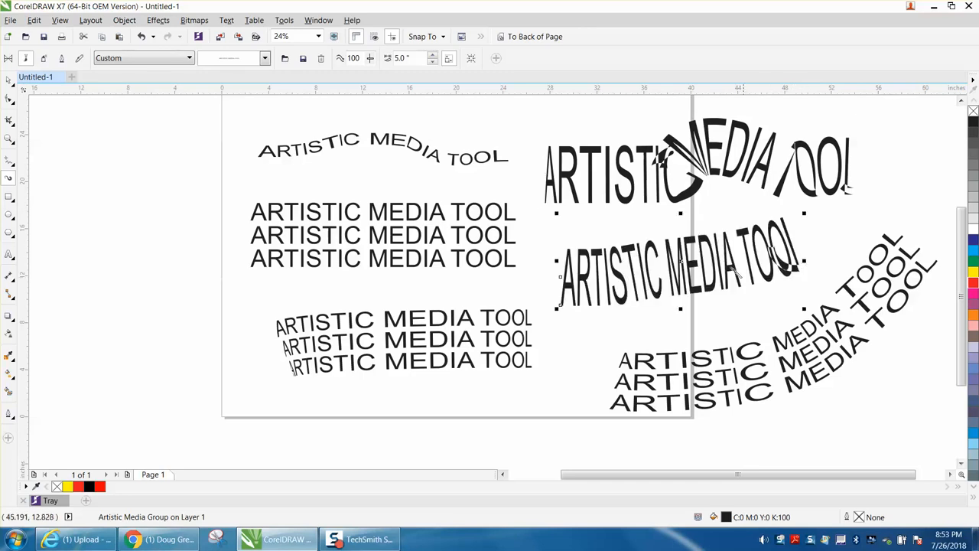
Step: Try three short single-line text strokes to the left of the page, and delete the last one
drag(48, 269, 182, 257)
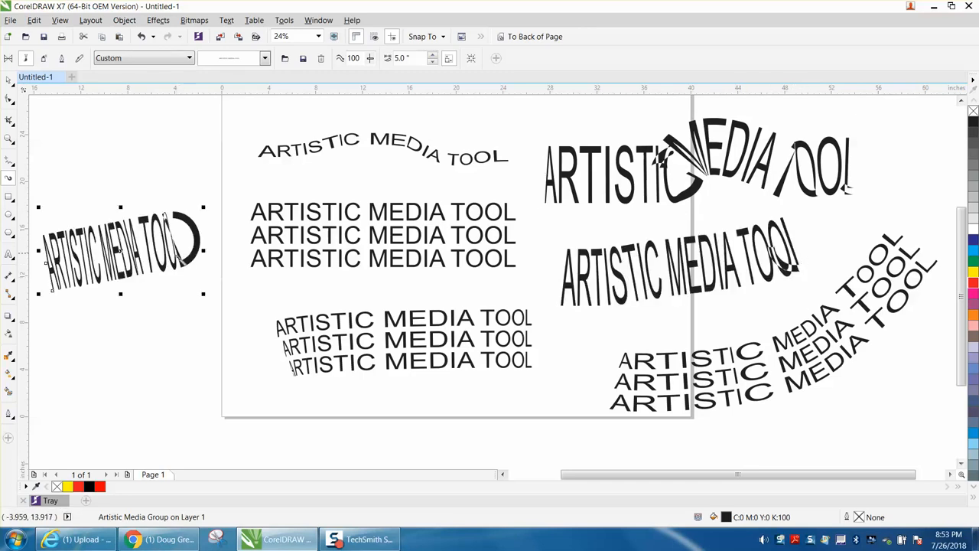
drag(64, 339, 197, 352)
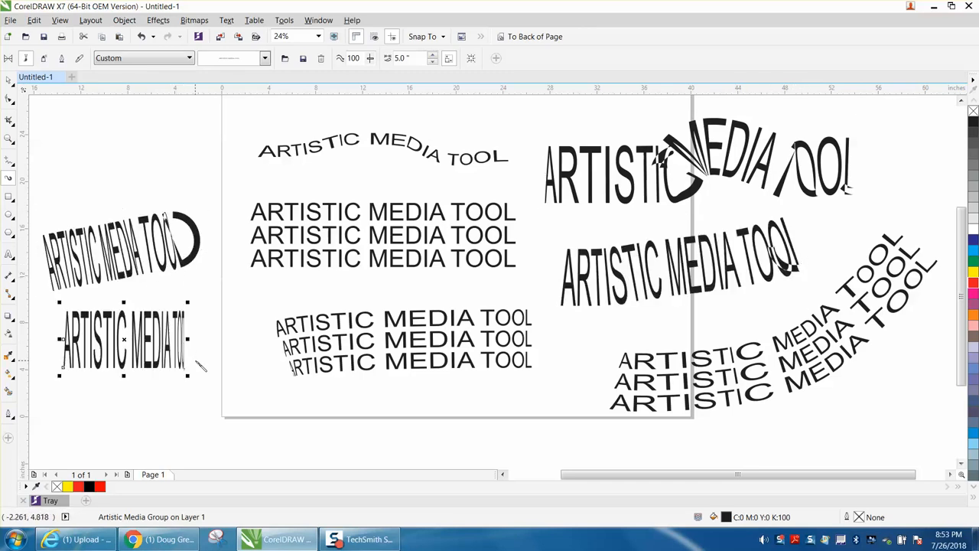
mouse_move(62, 157)
mouse_down()
mouse_move(130, 140)
mouse_move(277, 187)
mouse_up()
key(Delete)
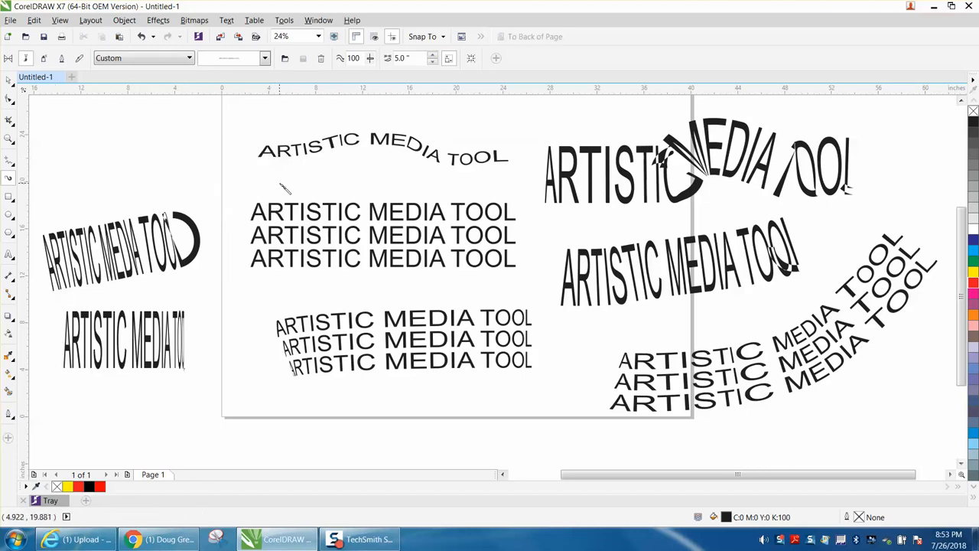
Step: Delete the two remaining text strokes to the left of the page
click(9, 80)
click(153, 226)
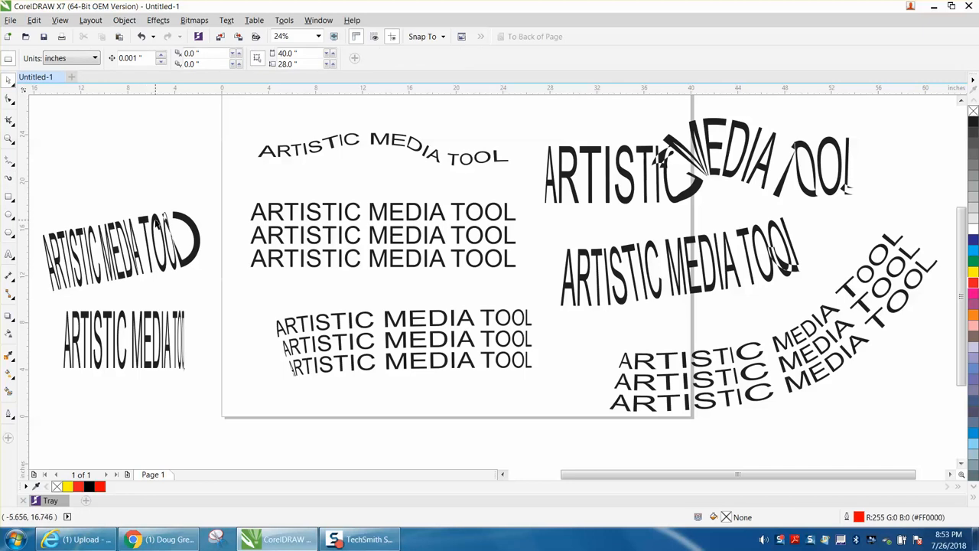
key(Delete)
click(154, 316)
key(Delete)
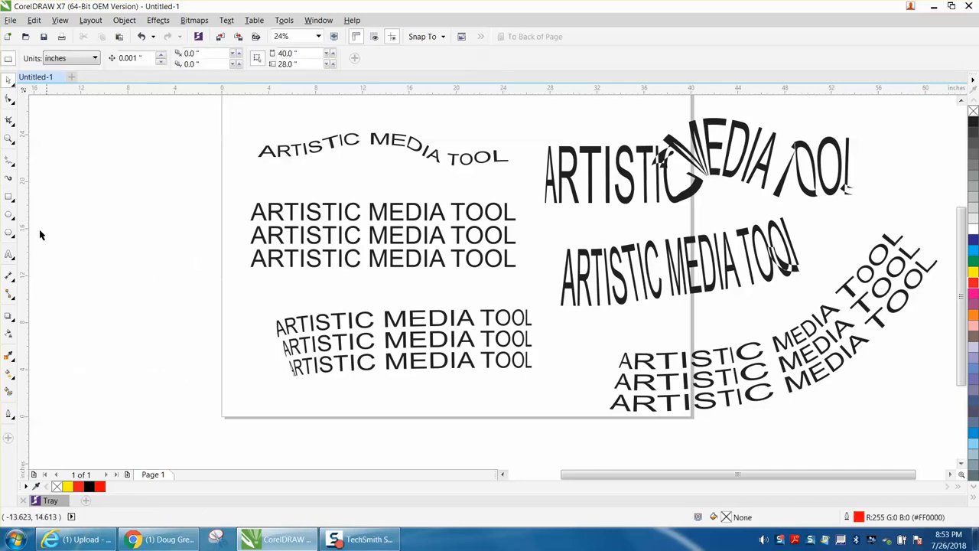
Step: Add the artistic text "F" to the left of the page and enlarge it to about 392 pt
click(11, 179)
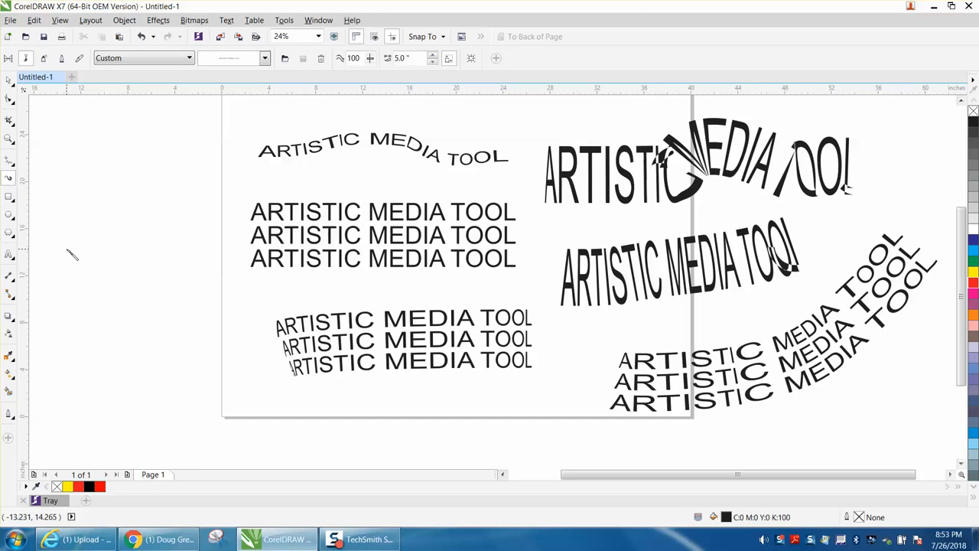
click(9, 254)
click(86, 248)
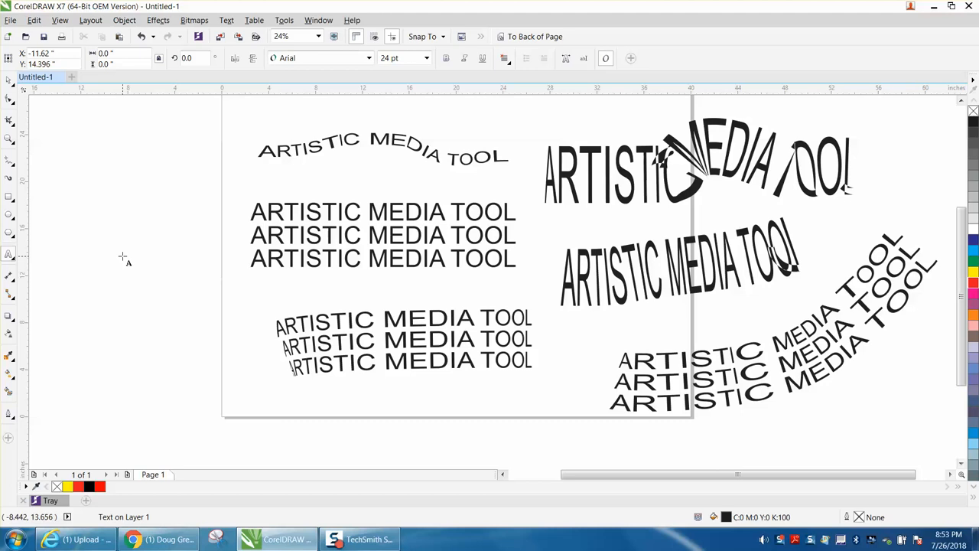
text(F)
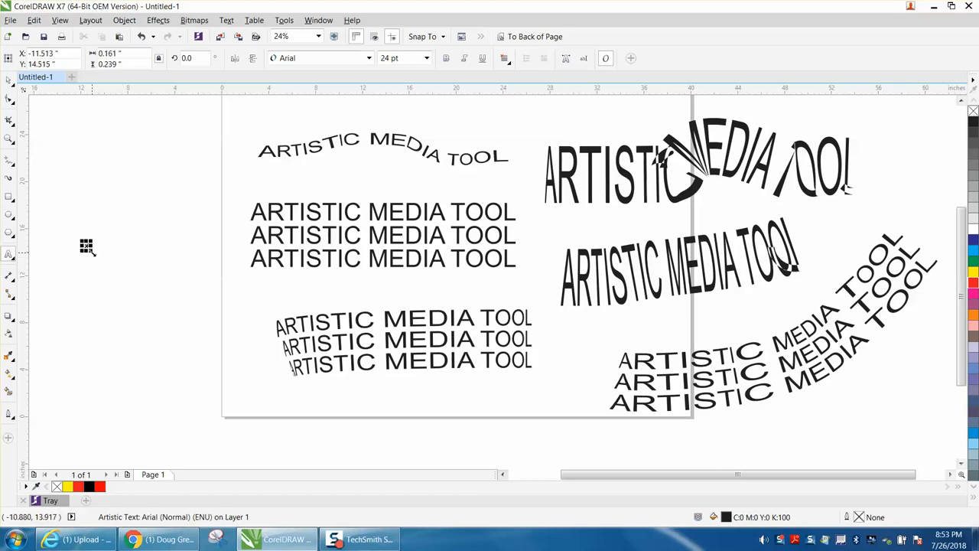
drag(137, 276, 164, 290)
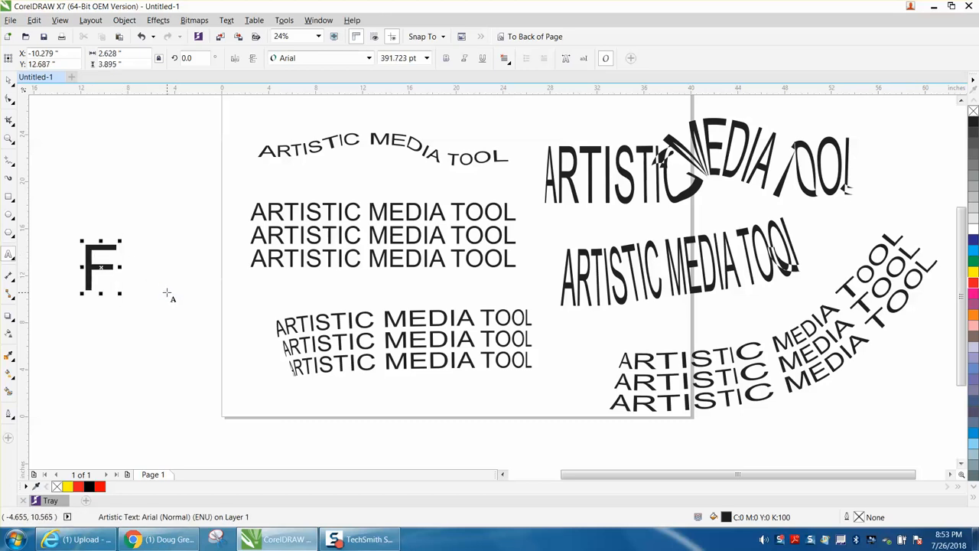
Step: Set the letter F's font to ArtBrush
click(7, 82)
click(368, 58)
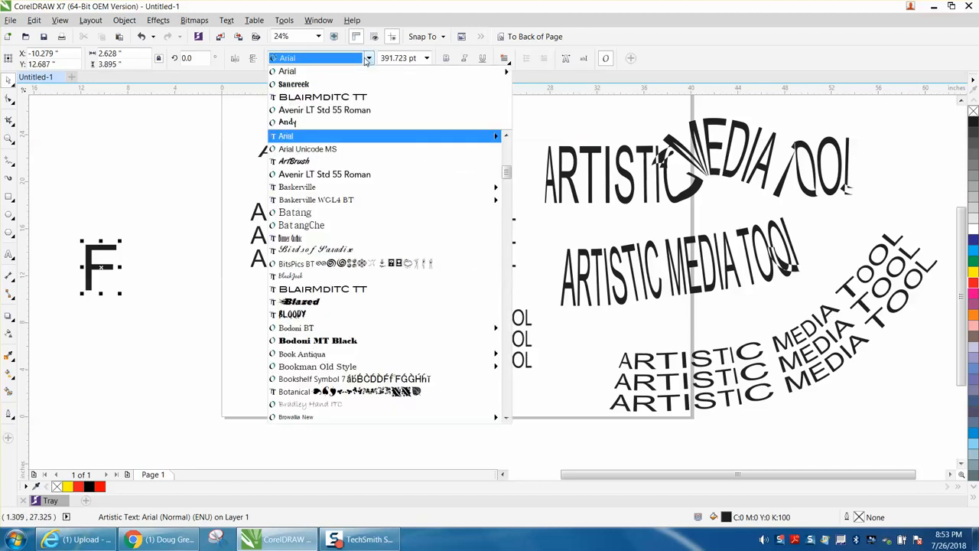
click(293, 162)
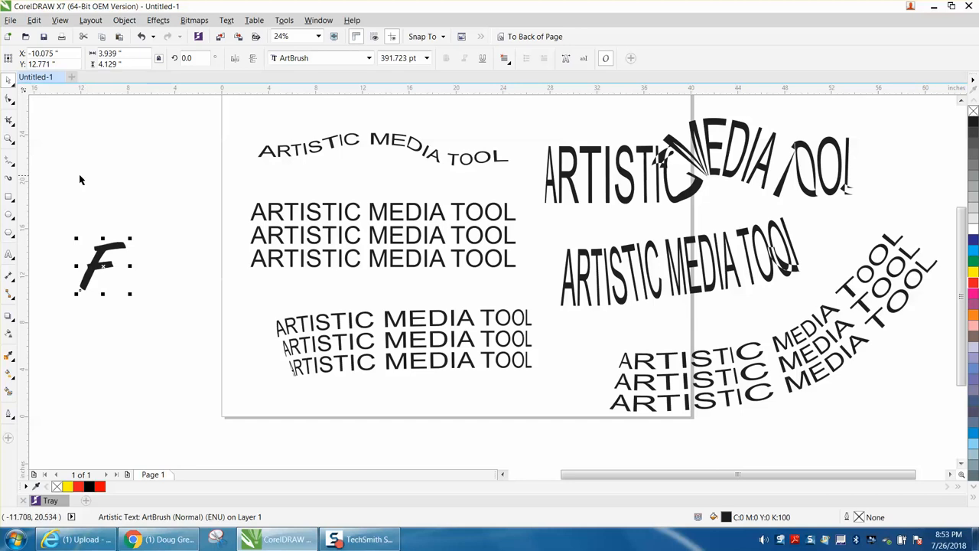
Step: Save the letter F as a custom artistic media brush named "F", and test it with a stroke above the letter
click(9, 179)
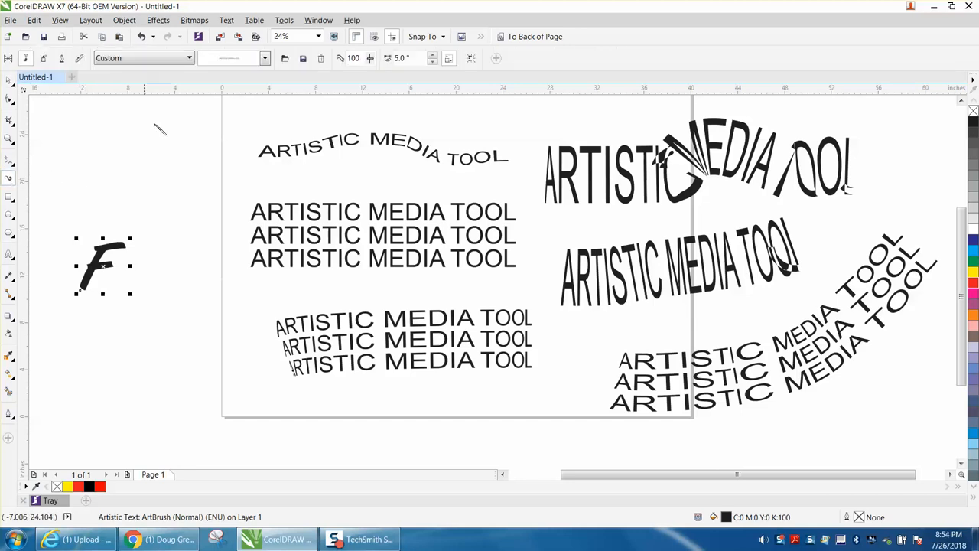
click(303, 59)
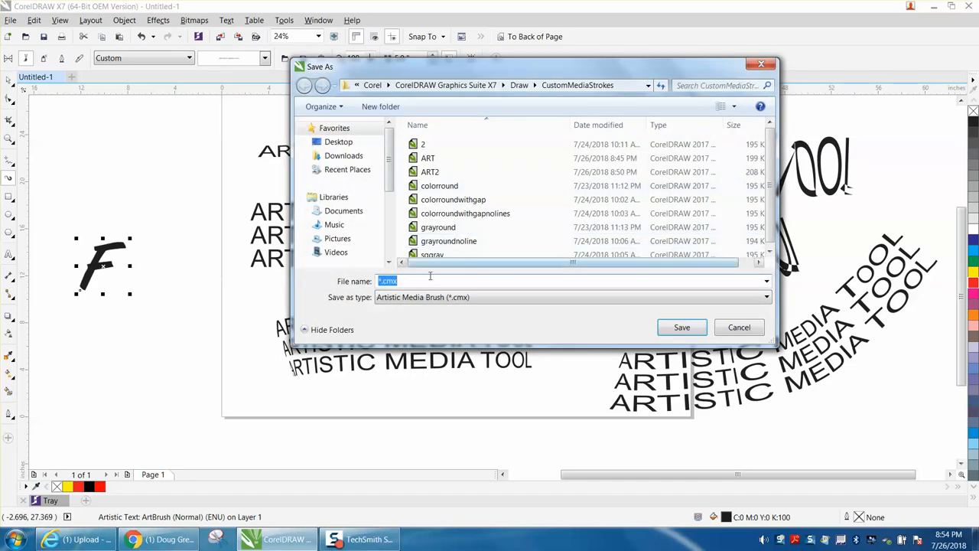
text(F)
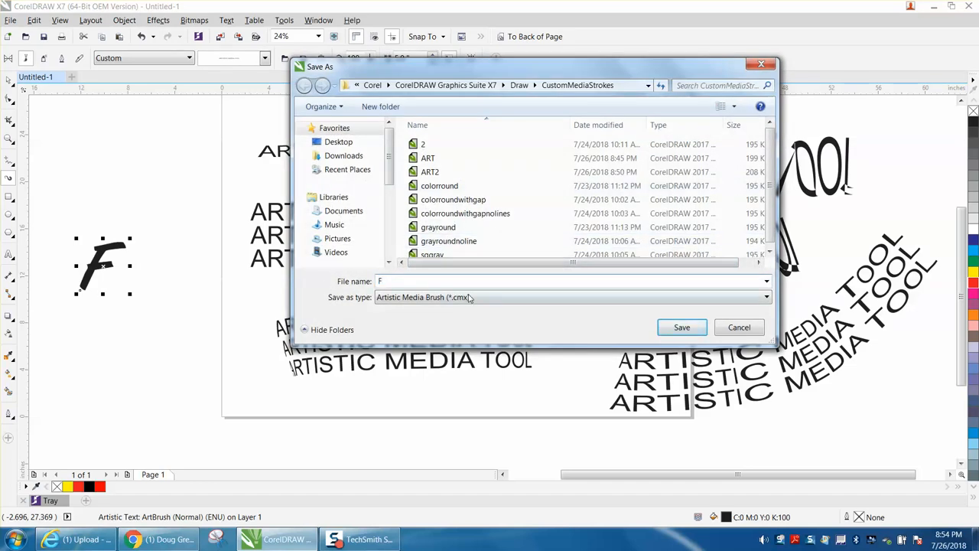
click(673, 325)
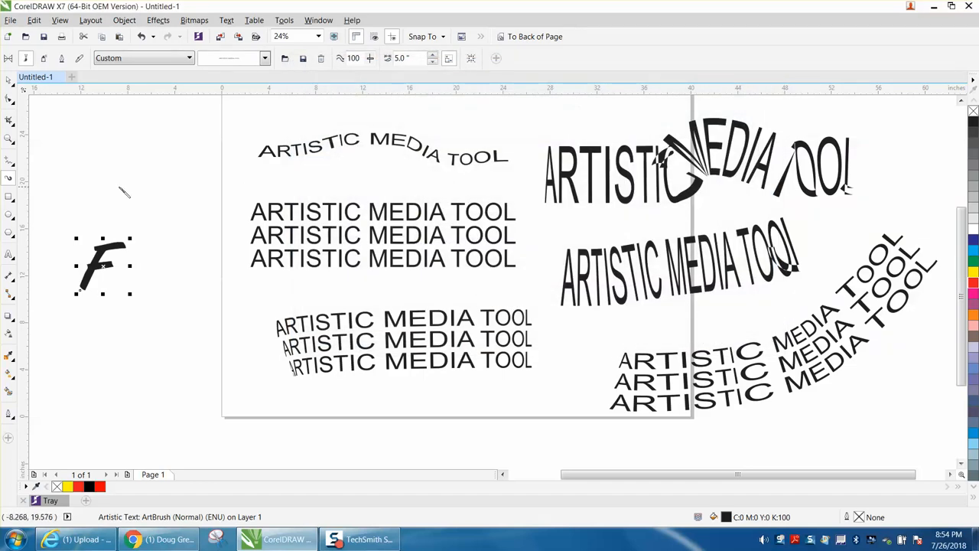
drag(54, 171, 186, 166)
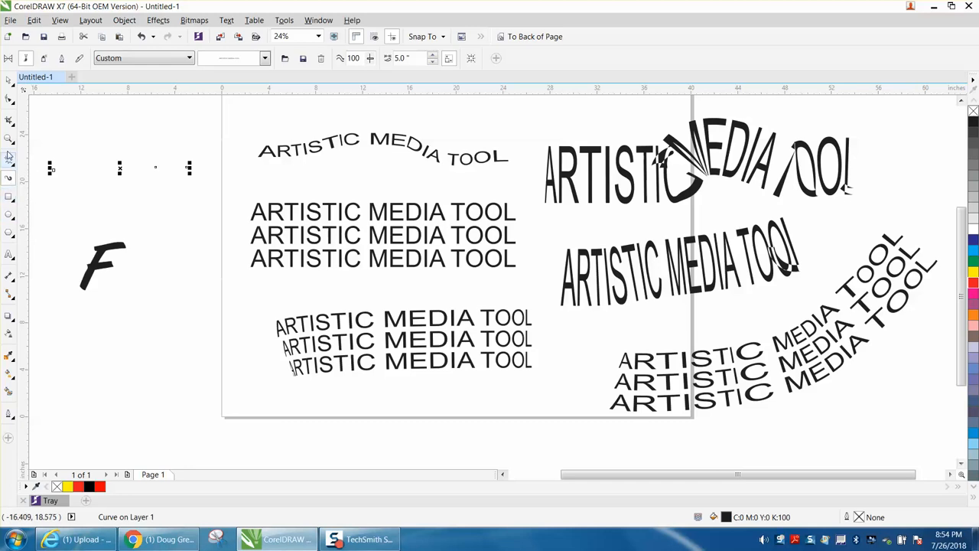
Step: Convert the letter F from text to curves
click(9, 80)
click(108, 250)
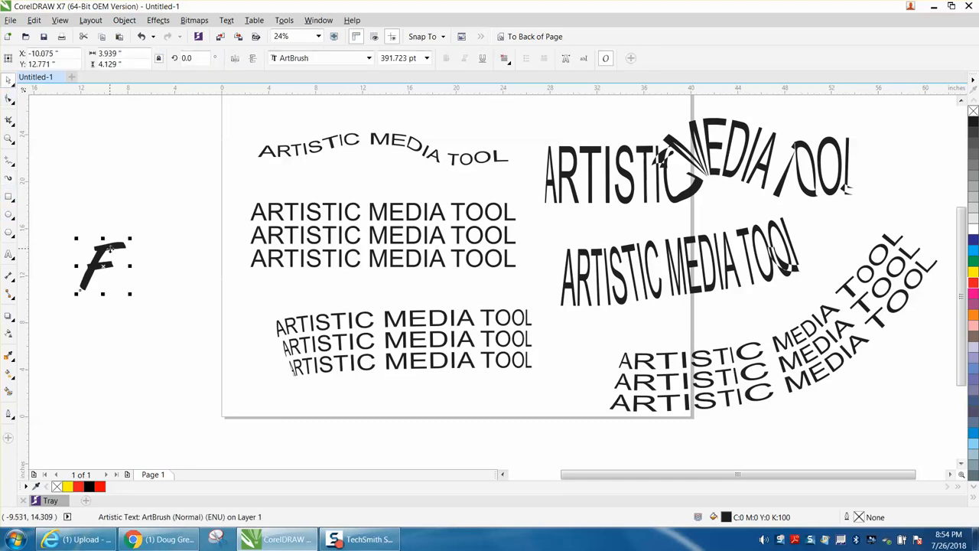
click(124, 21)
click(156, 239)
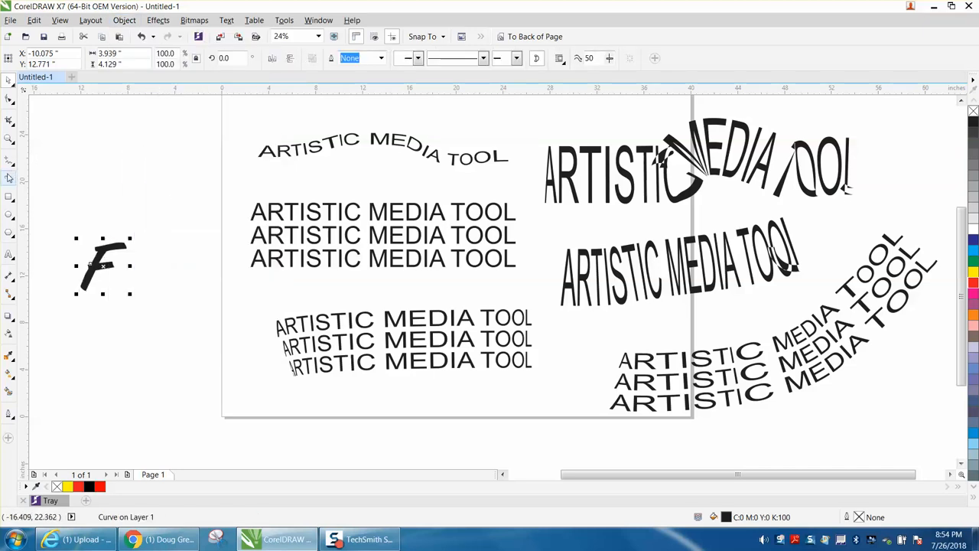
Step: Save the converted letter as a custom artistic media brush named "F2"
click(10, 177)
click(303, 59)
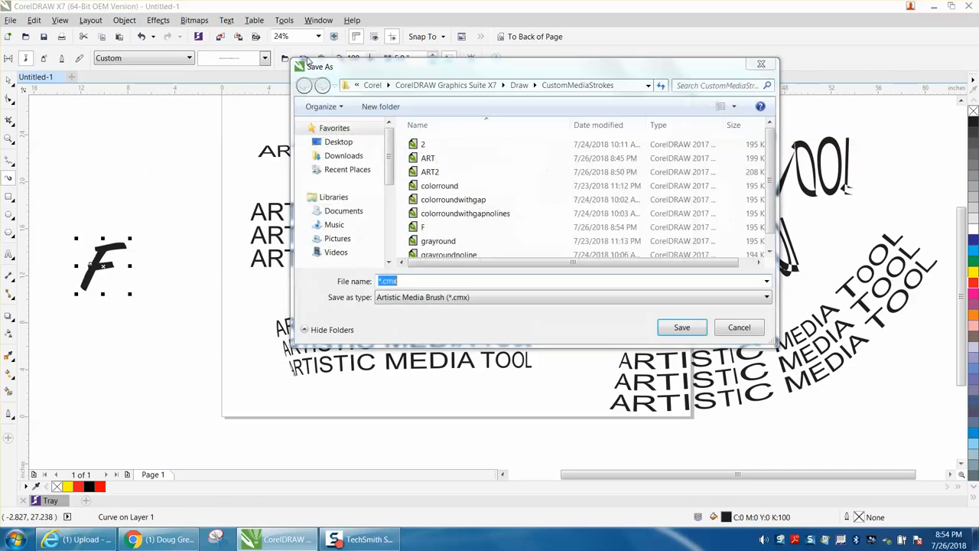
text(F2)
click(664, 328)
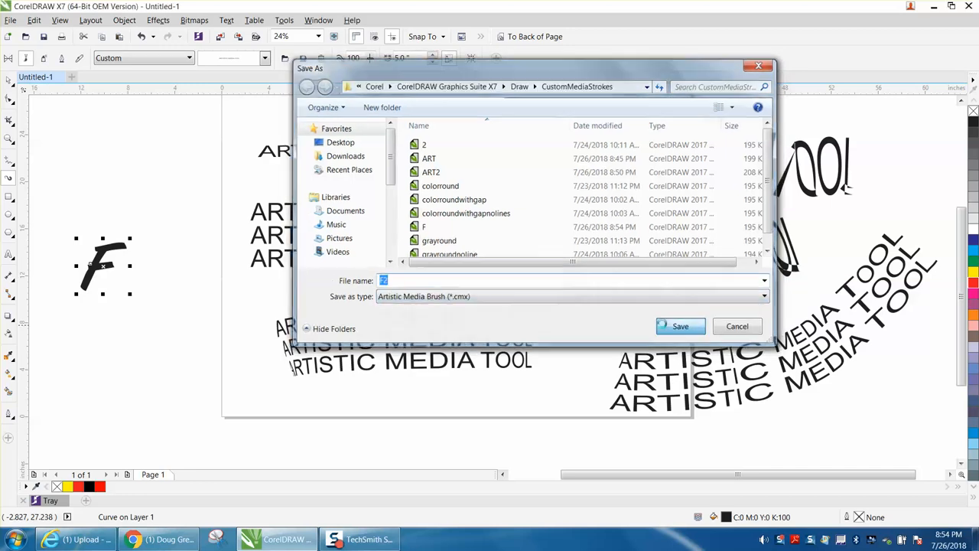
Step: Paint several straight and curved strokes with the F2 brush in the empty areas on both sides of the page
drag(40, 182, 174, 188)
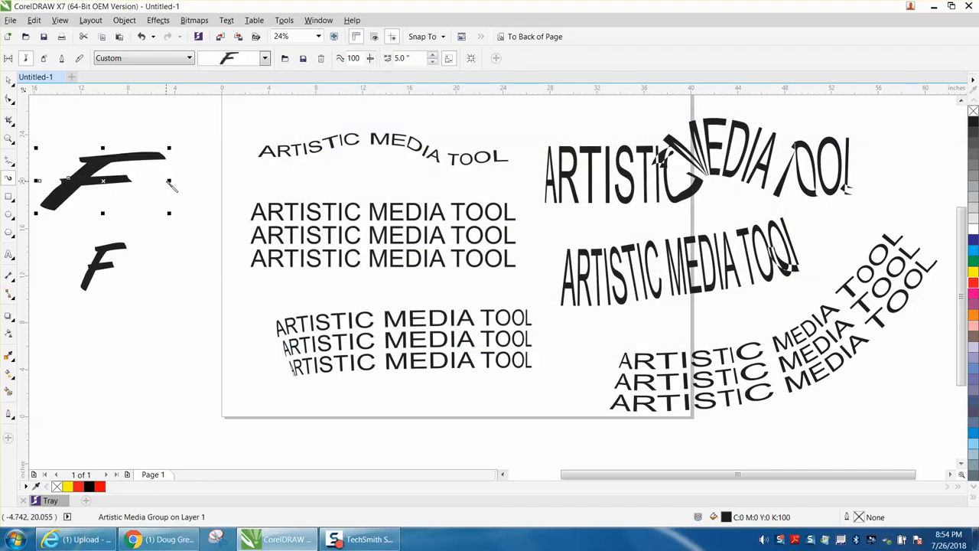
scroll(215, 274, down, 2)
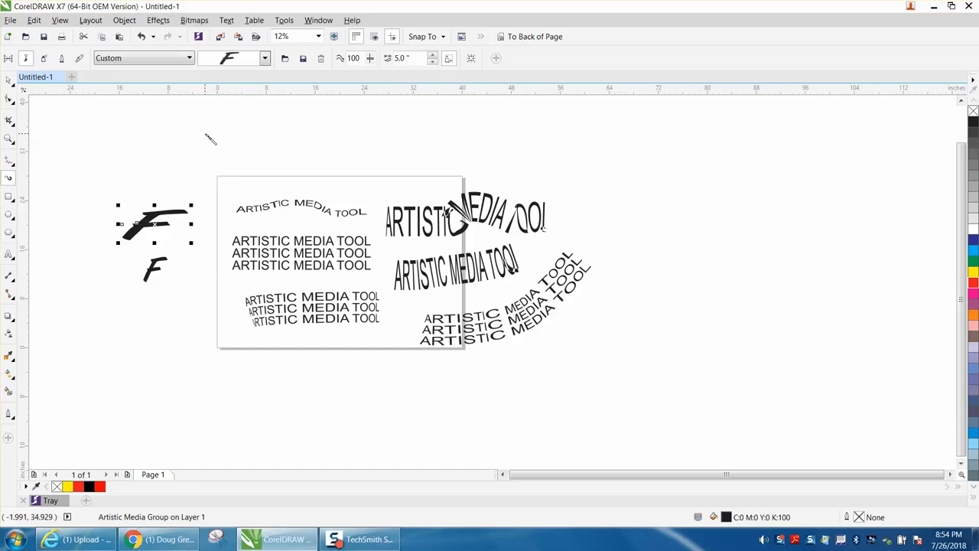
mouse_move(527, 156)
mouse_down()
mouse_move(590, 150)
mouse_move(691, 190)
mouse_move(800, 194)
mouse_up()
mouse_move(683, 282)
mouse_down()
mouse_move(750, 270)
mouse_move(843, 240)
mouse_up()
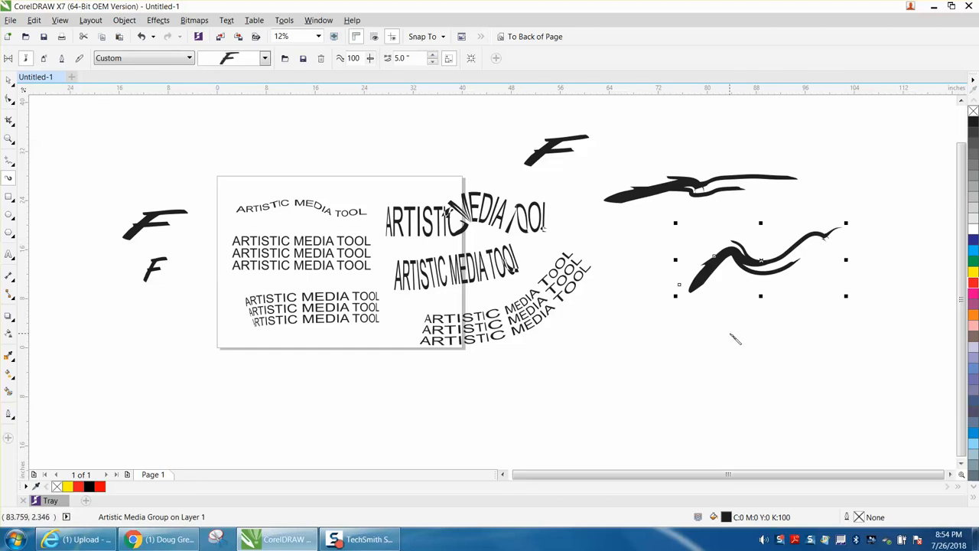
drag(45, 191, 107, 190)
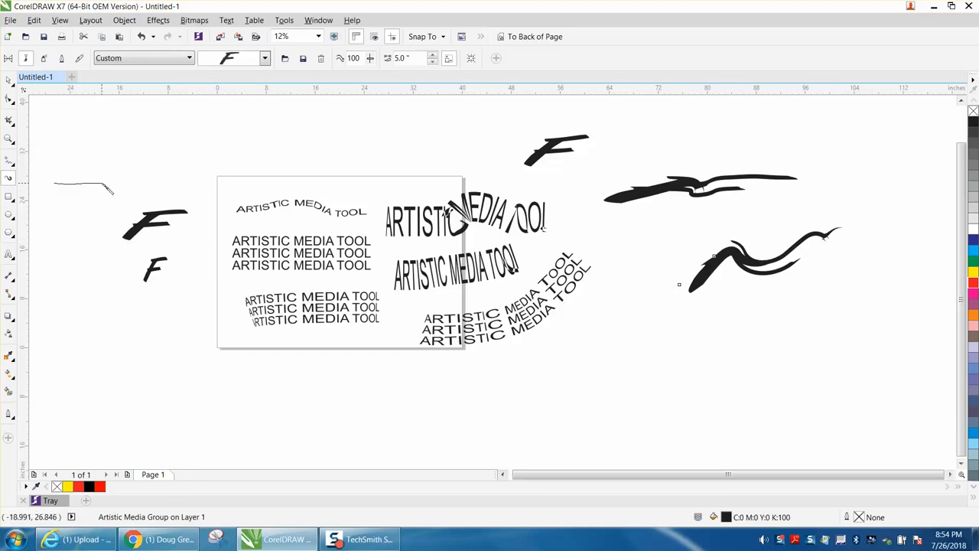
Step: Move the original converted letter F to the empty area just below the page
click(9, 79)
click(155, 267)
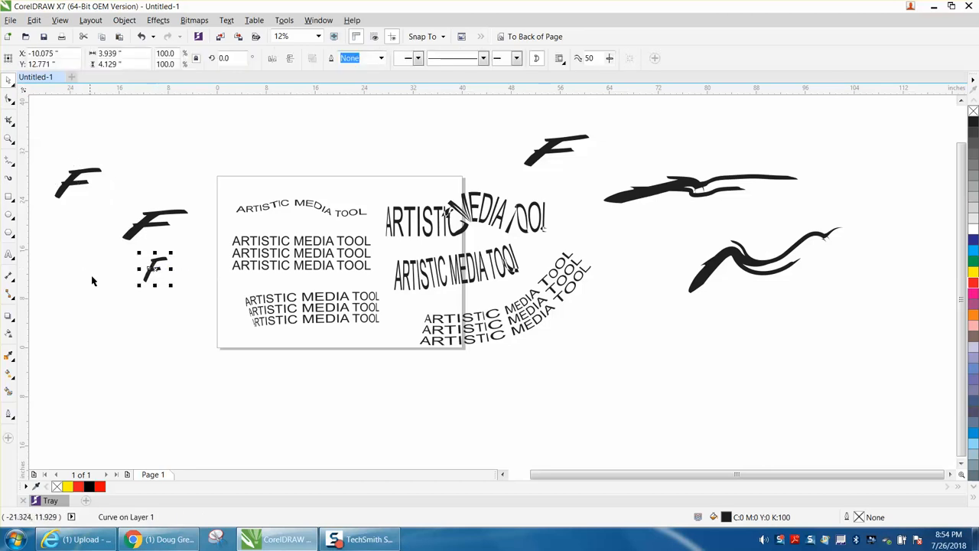
drag(155, 267, 285, 376)
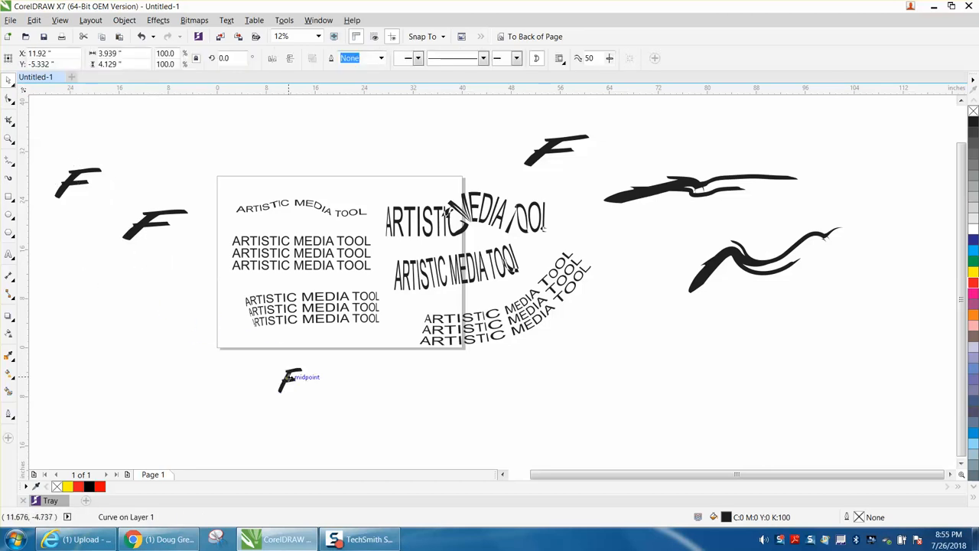
Step: Copy the letter F about 4.1 inches to its right and repeat the duplication to form an evenly spaced row of seven Fs
drag(288, 376, 314, 378)
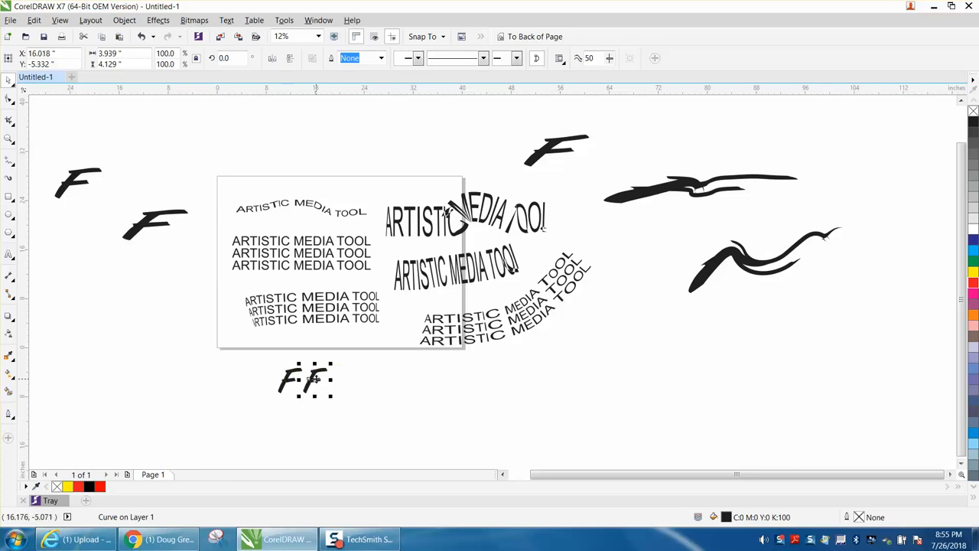
key(ctrl+d)
key(ctrl+d)
key(ctrl+d)
key(ctrl+d)
key(ctrl+d)
Step: Save the whole row of seven Fs as a custom artistic media brush named "F2", replacing the existing file
drag(272, 356, 482, 413)
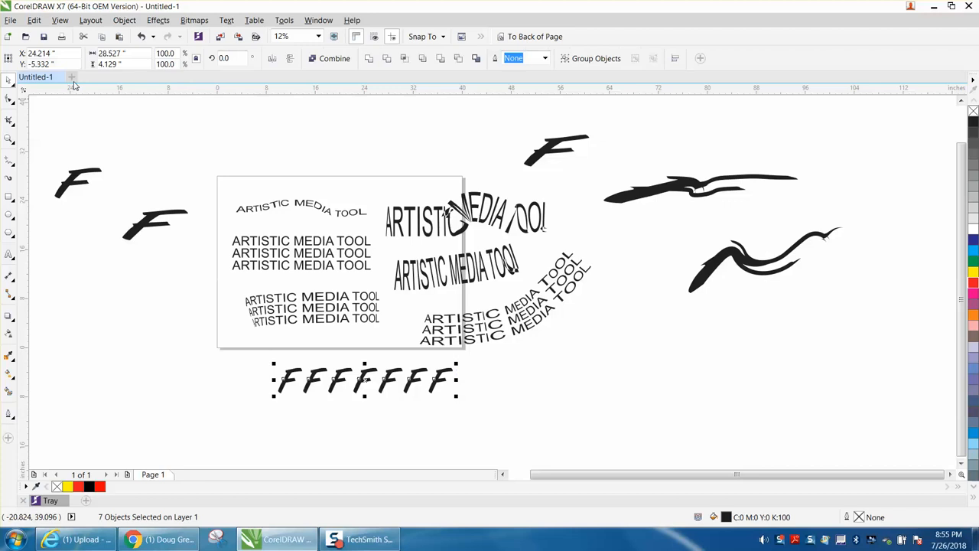
click(124, 20)
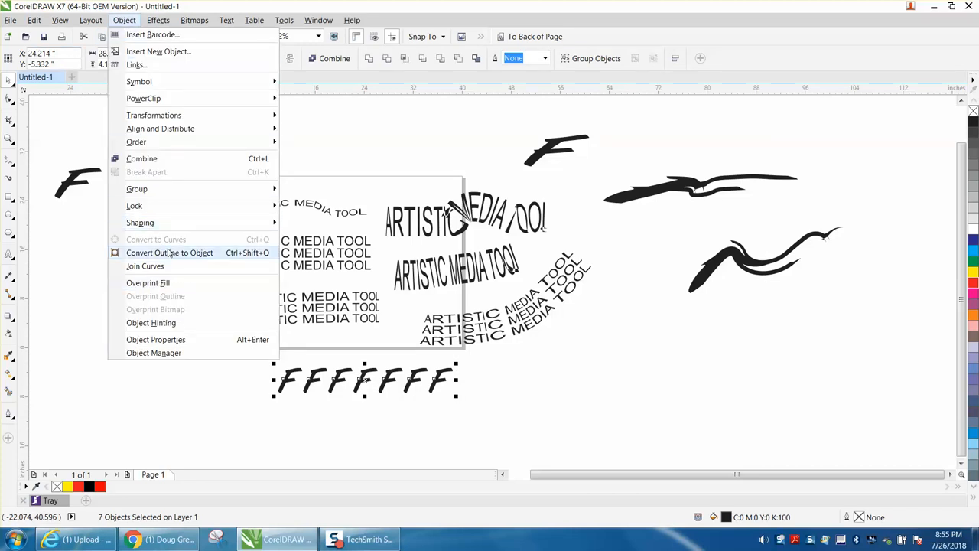
click(313, 162)
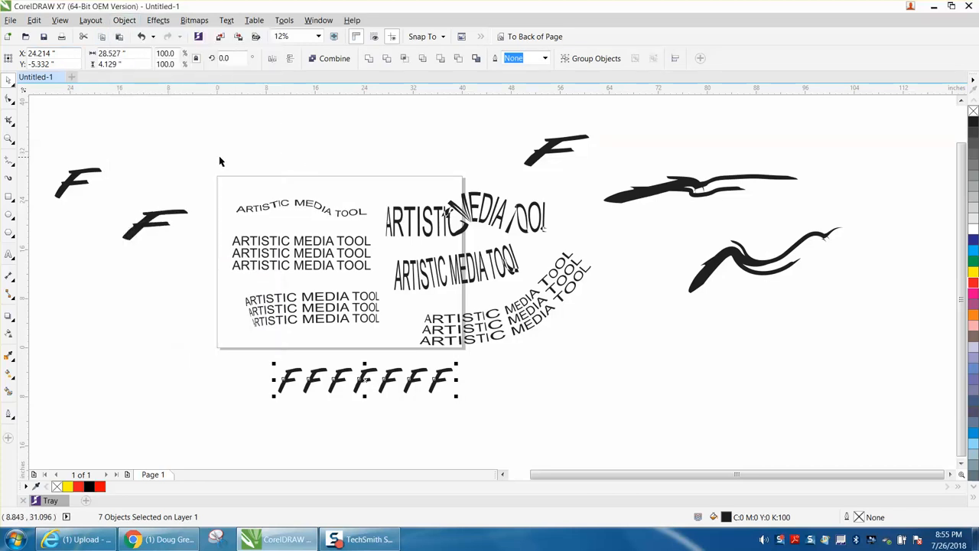
click(9, 177)
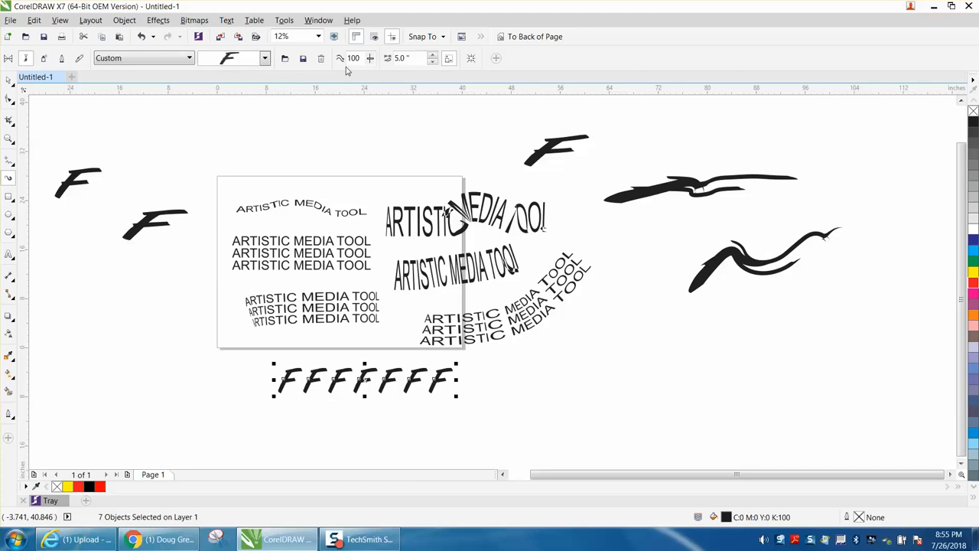
click(303, 60)
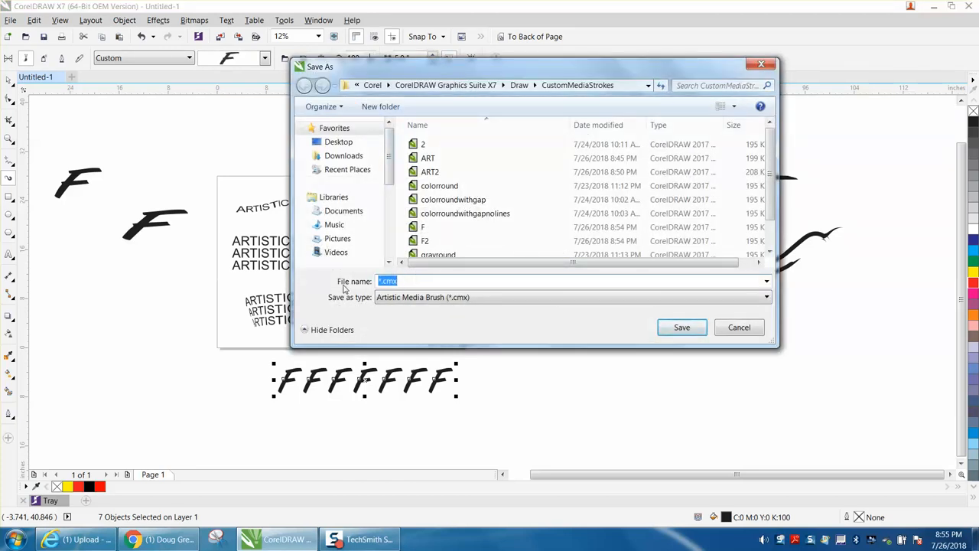
text(F2)
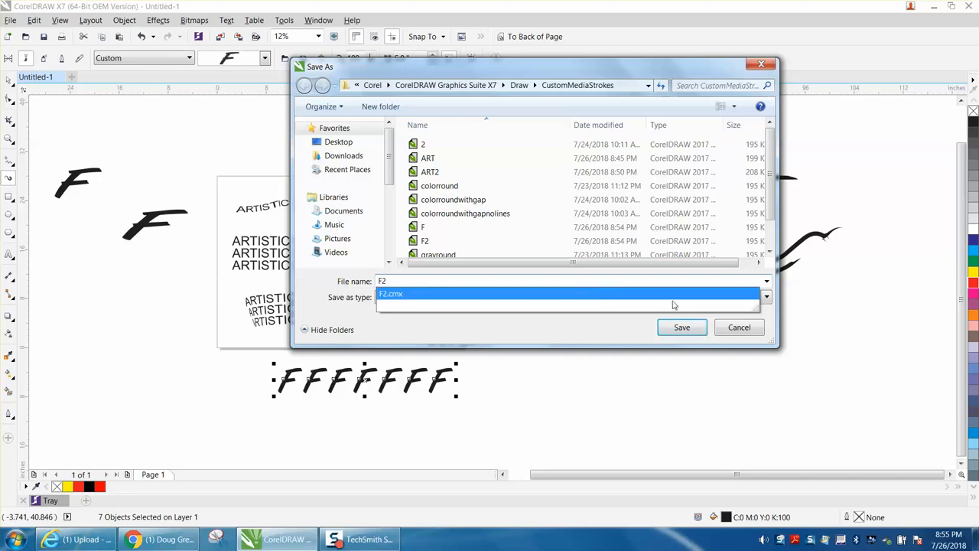
click(687, 327)
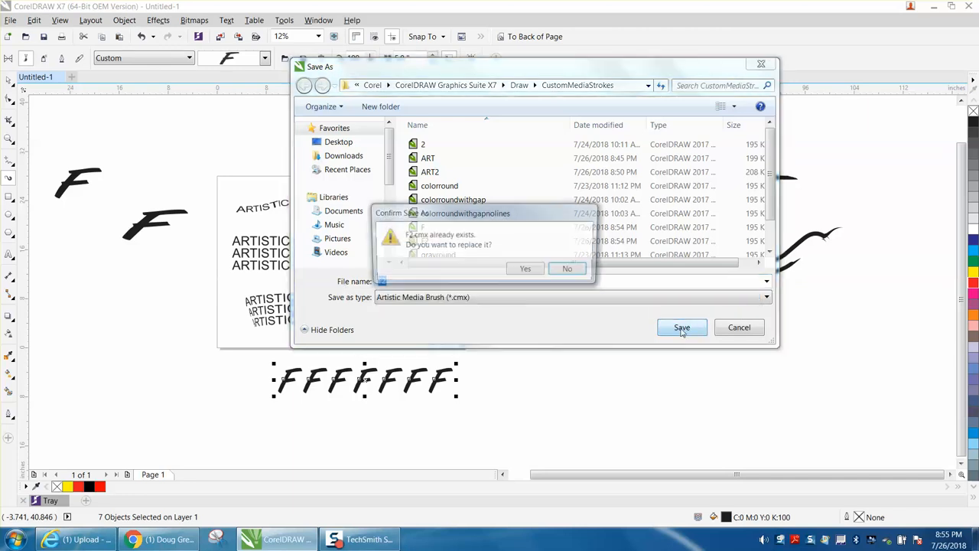
click(528, 271)
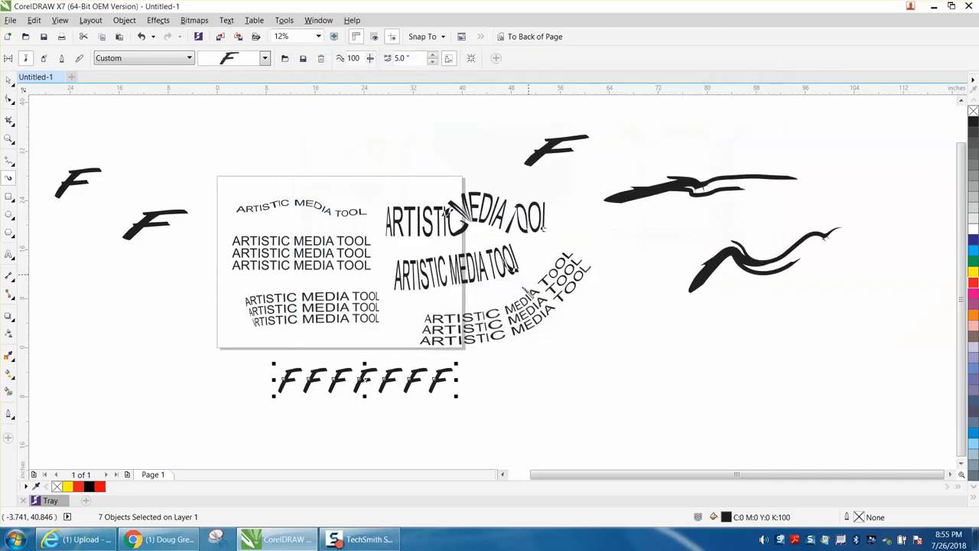
Step: Paint a nearly straight stroke right of the F row and a wavy stroke above the page with the new brush
drag(571, 370, 771, 366)
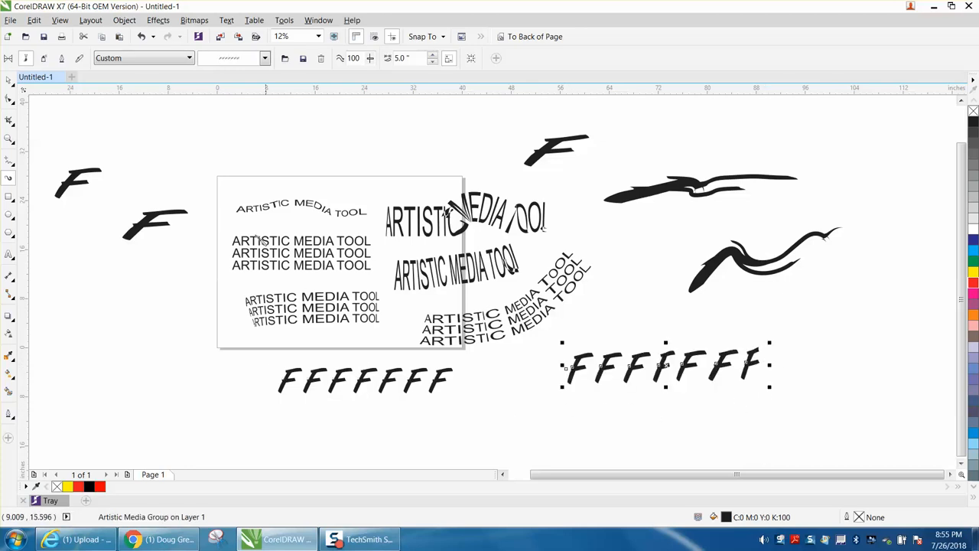
mouse_move(189, 173)
mouse_down()
mouse_move(241, 142)
mouse_move(420, 142)
mouse_up()
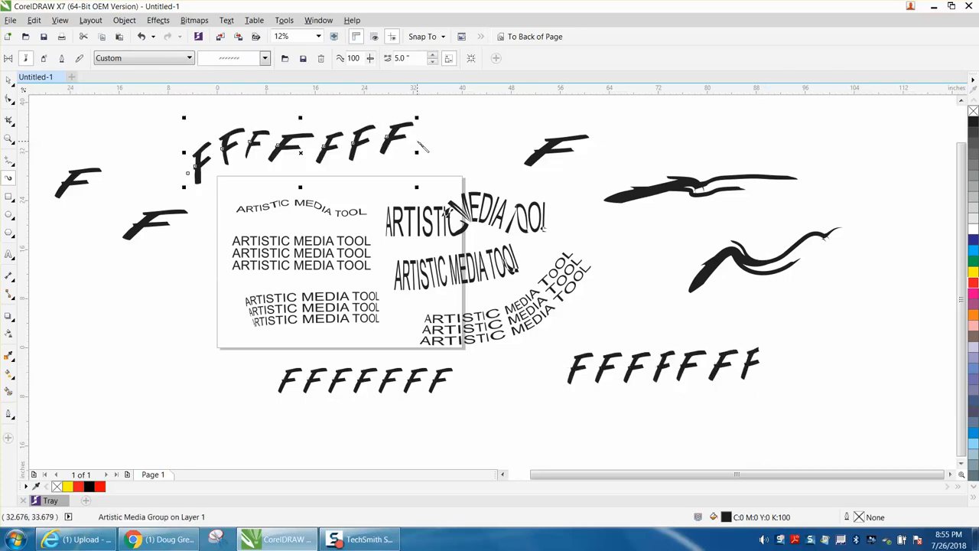
click(9, 139)
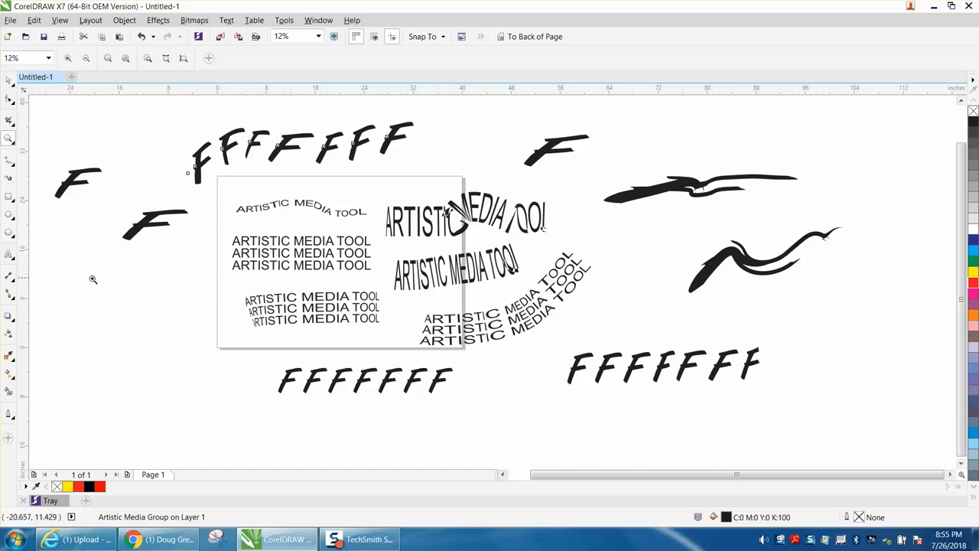
Step: Apply the cyan, yellow and red custom brush to the wavy stroke above the page, and paint a horizontal and a long curved stroke with it
click(9, 178)
click(265, 60)
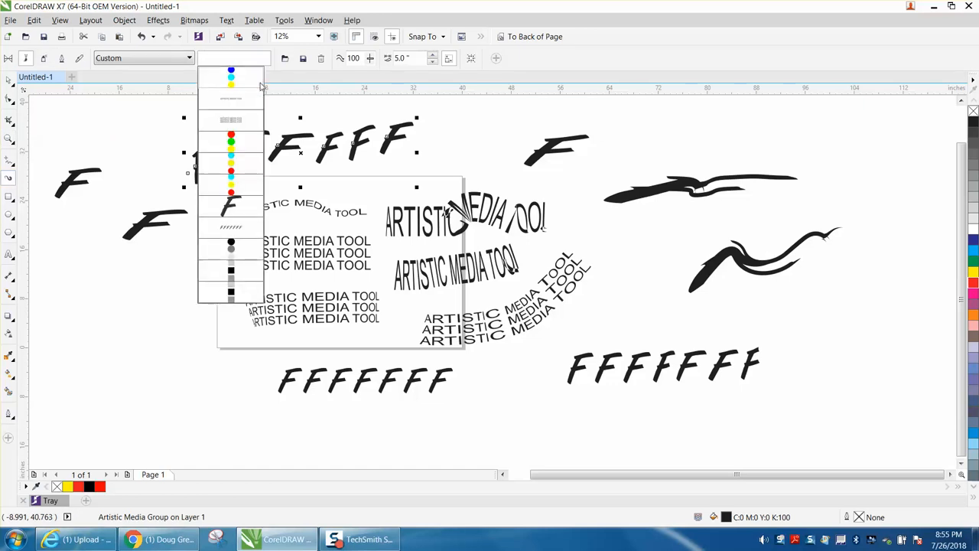
click(231, 185)
drag(108, 353, 442, 363)
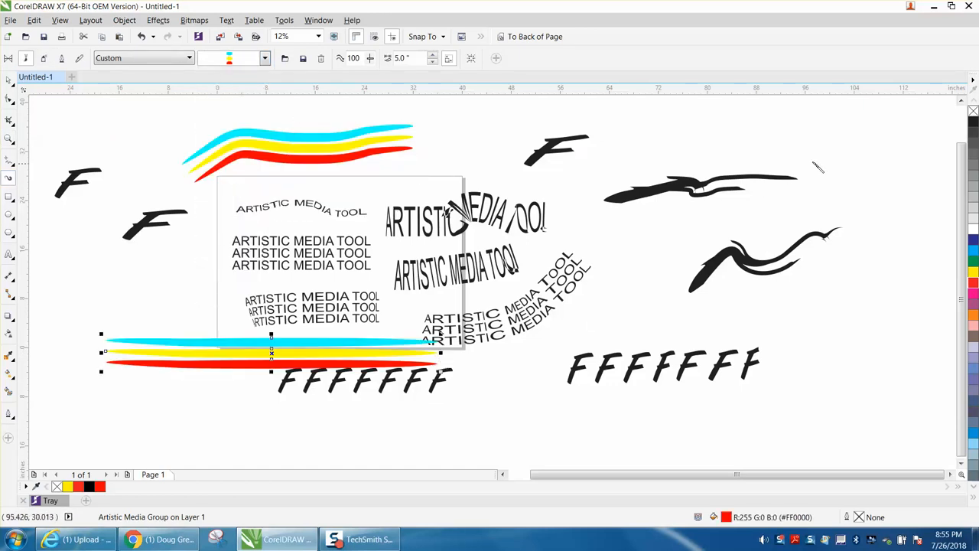
mouse_move(841, 137)
mouse_down()
mouse_move(768, 194)
mouse_move(612, 436)
mouse_move(601, 469)
mouse_move(591, 467)
mouse_up()
scroll(515, 365, down, 2)
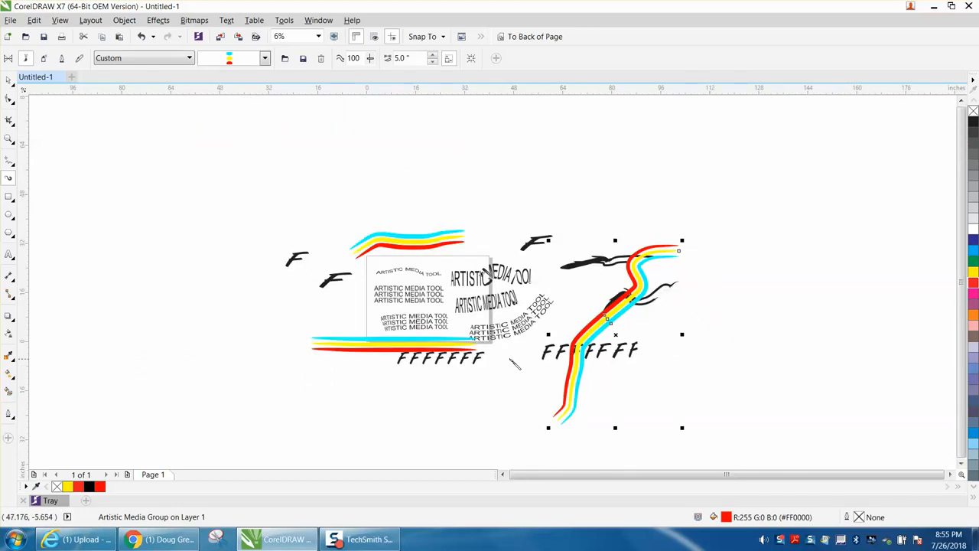
click(9, 141)
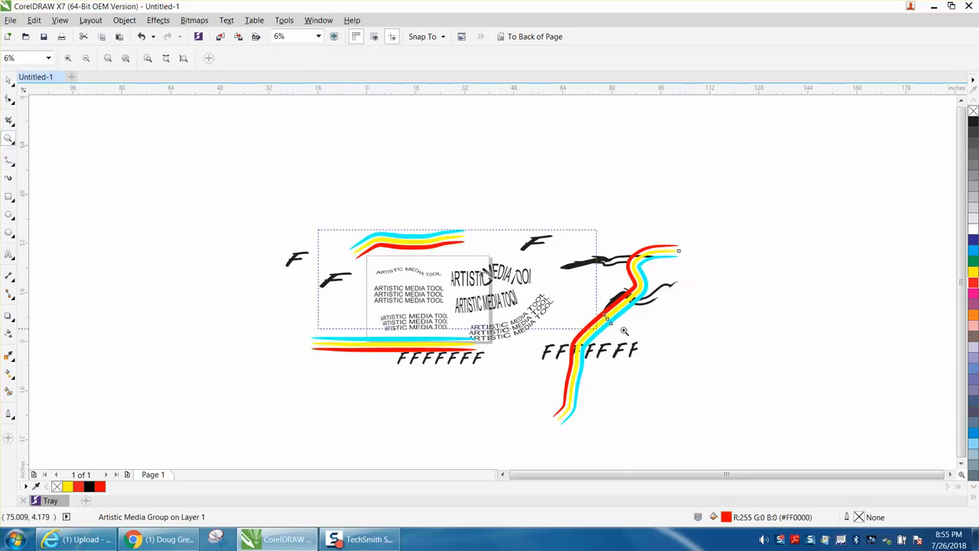